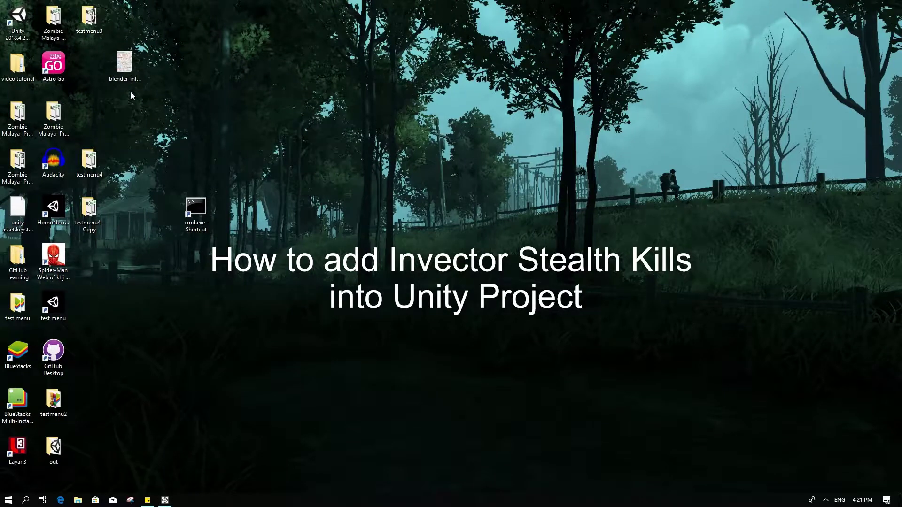
# Launch Unity 2018.4.2f1 from its desktop shortcut to bring up the launcher
pyautogui.doubleClick(28, 32)
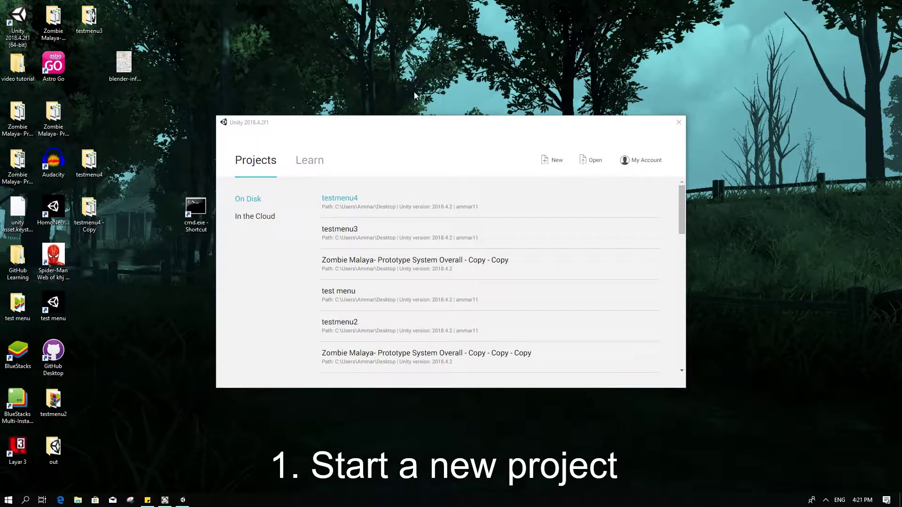
# Create a new 3D project named 'Invector Stealths Kill'
pyautogui.click(557, 162)
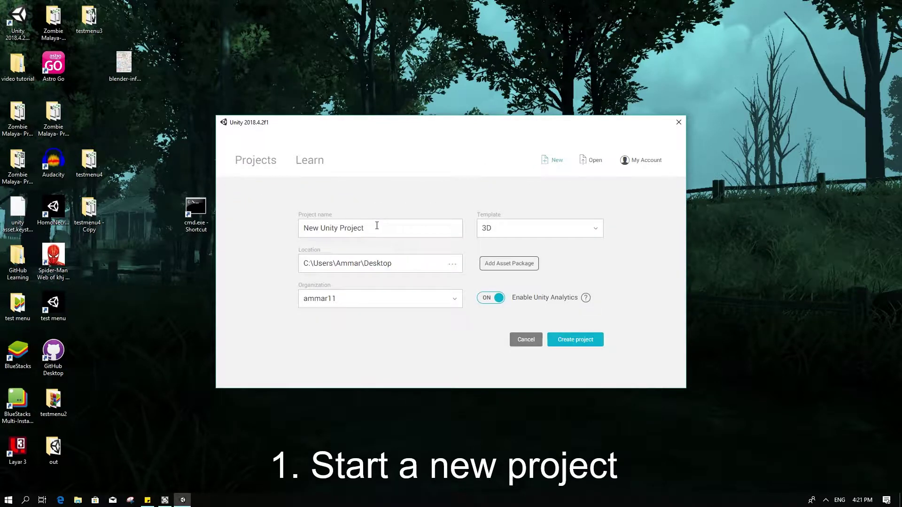
pyautogui.moveTo(366, 229); pyautogui.dragTo(163, 226)
pyautogui.write('Invector Stealths Kill')
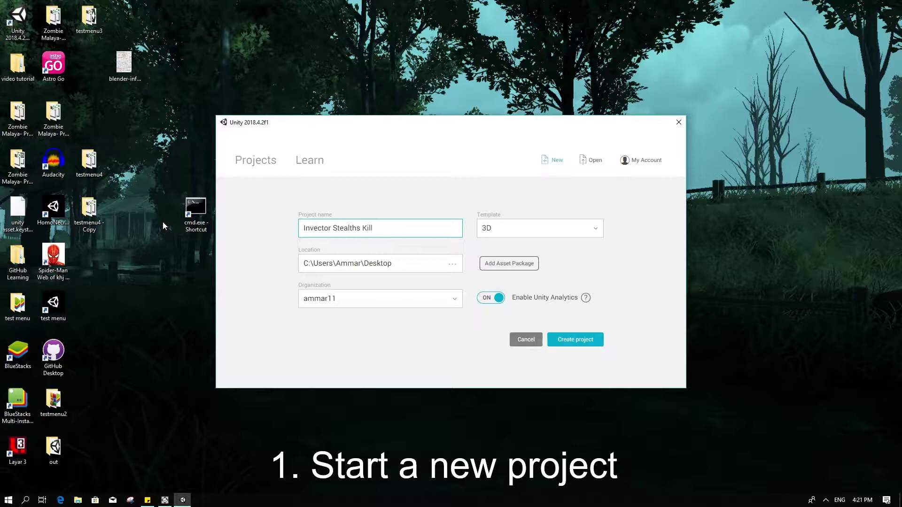
pyautogui.click(428, 334)
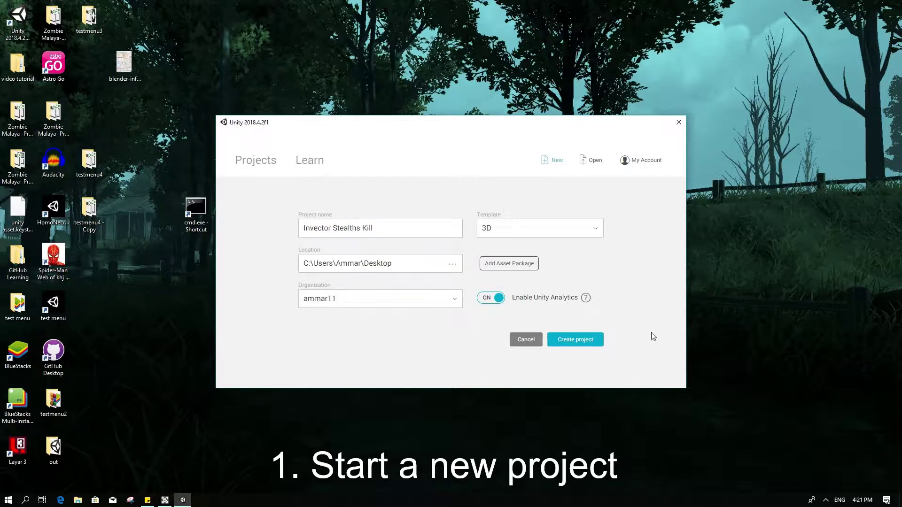
pyautogui.click(568, 345)
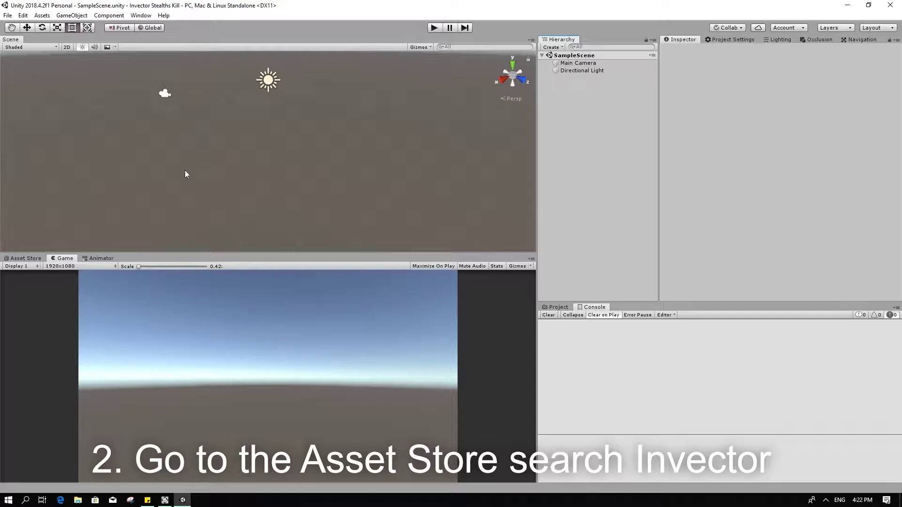
# Enlarge the Asset Store panel and search it for 'invector'
pyautogui.click(28, 258)
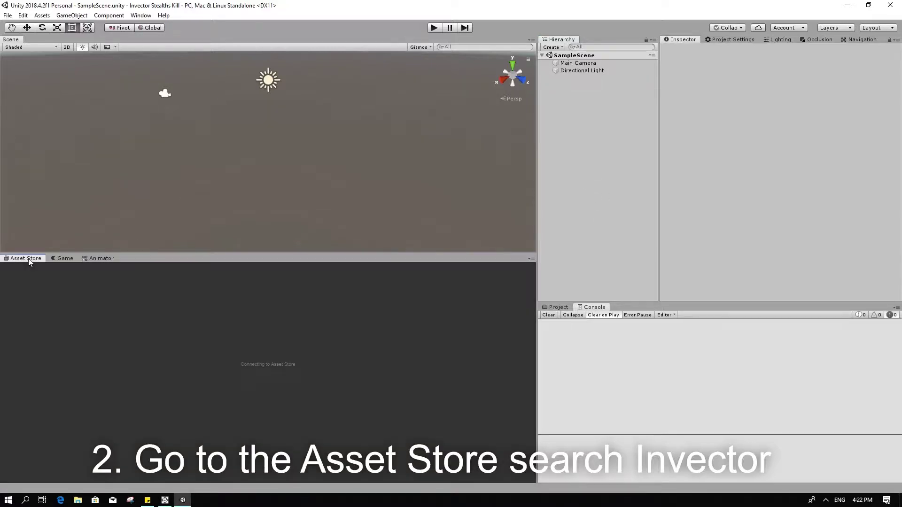
pyautogui.moveTo(300, 254); pyautogui.dragTo(299, 145)
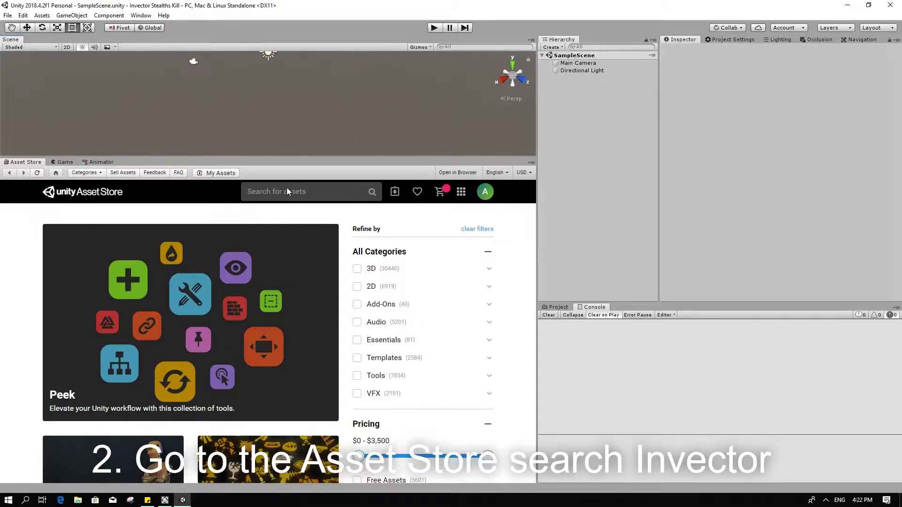
pyautogui.click(285, 192)
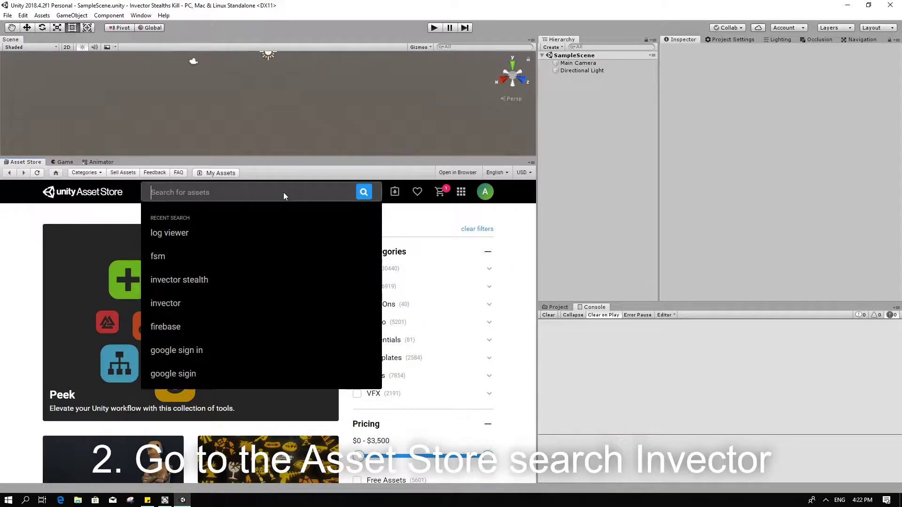
pyautogui.write('invec')
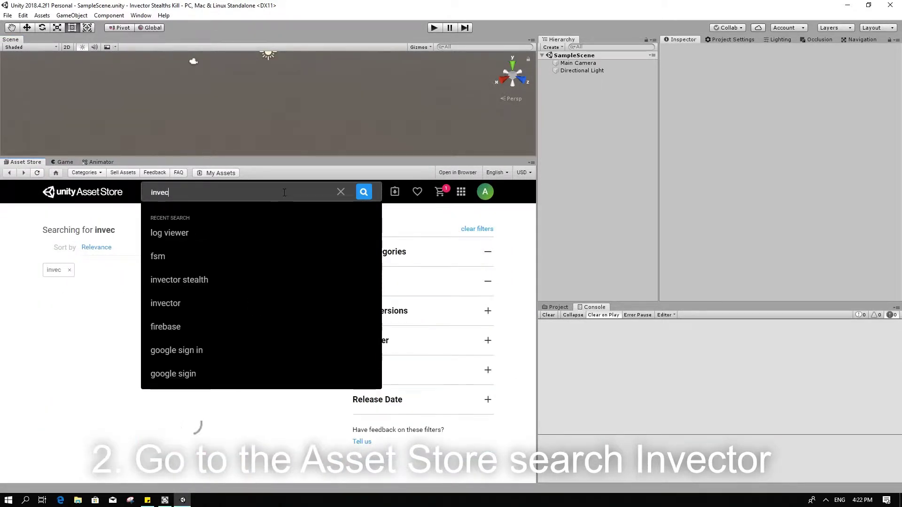
pyautogui.write('tor')
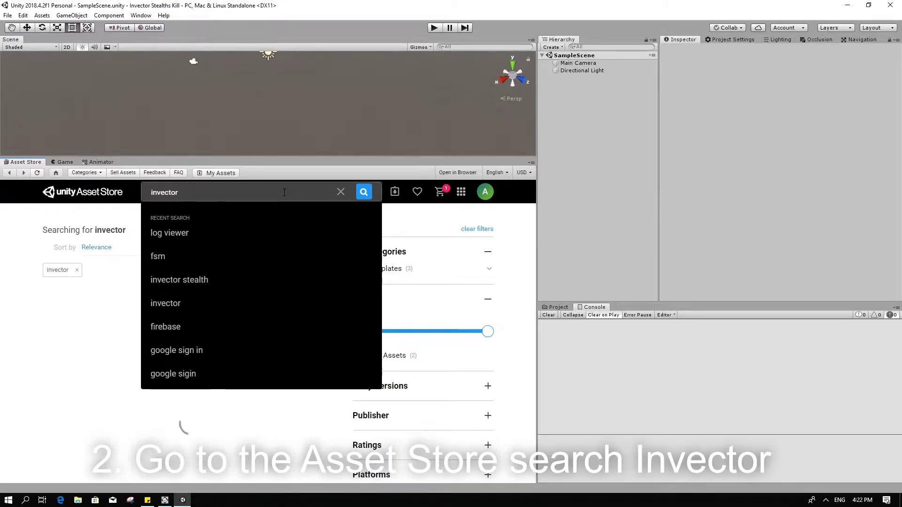
# Browse the invector results and open the Third Person Controller - Shooter Template page
pyautogui.click(303, 227)
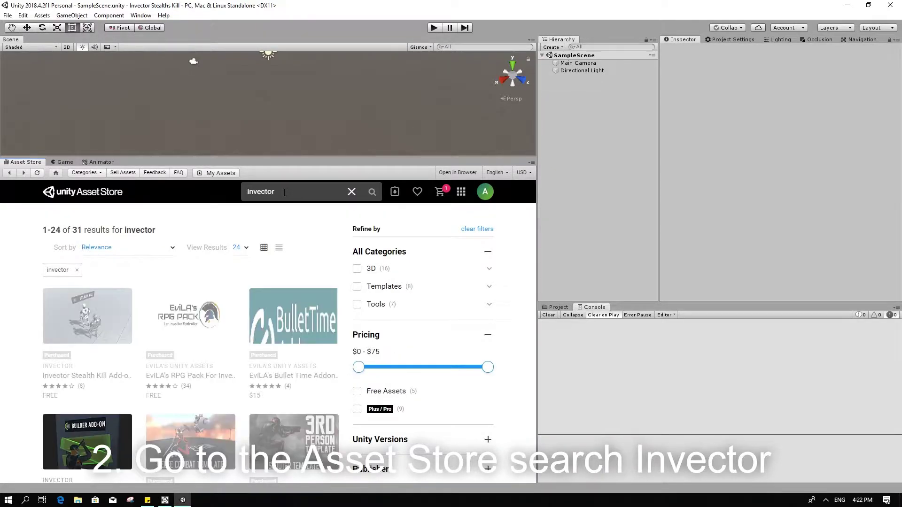
pyautogui.scroll(-1, 241, 316)
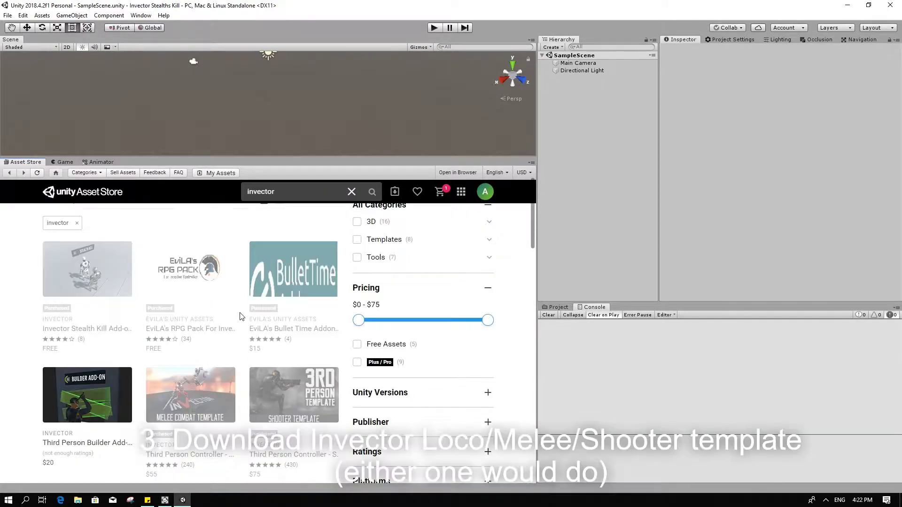
pyautogui.scroll(-1, 241, 316)
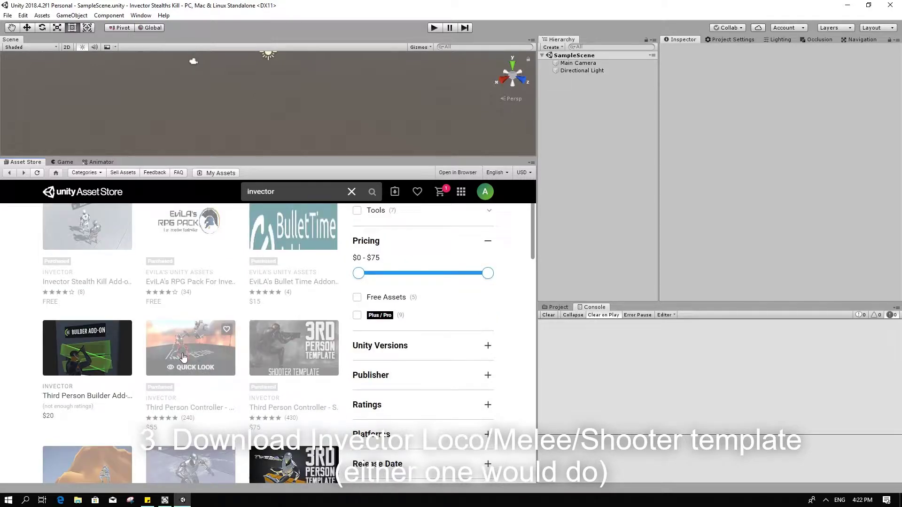
pyautogui.moveTo(293, 347)
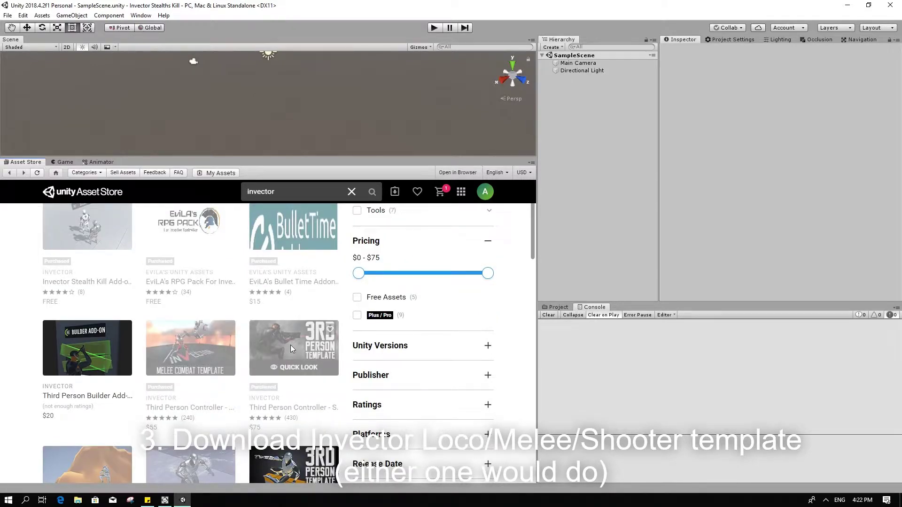
pyautogui.scroll(-1, 291, 346)
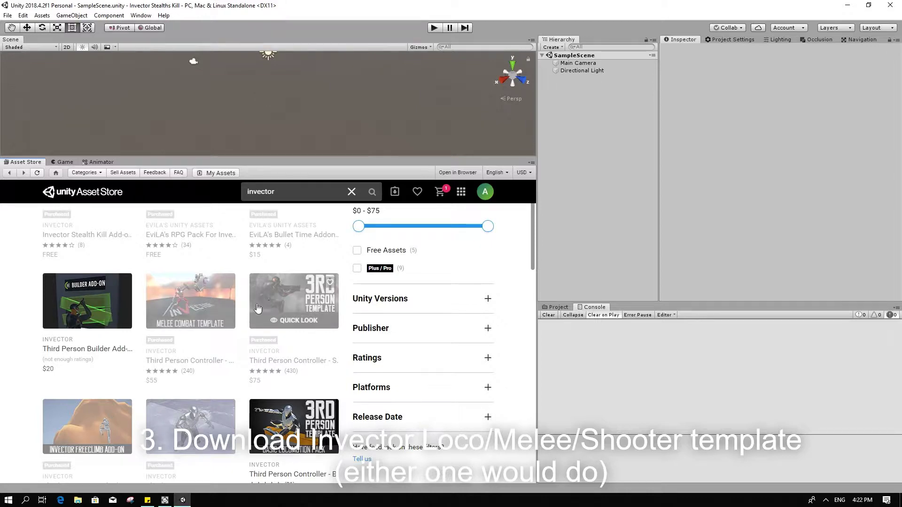
pyautogui.scroll(2, 201, 309)
pyautogui.moveTo(190, 301)
pyautogui.scroll(-3, 201, 311)
pyautogui.moveTo(190, 275)
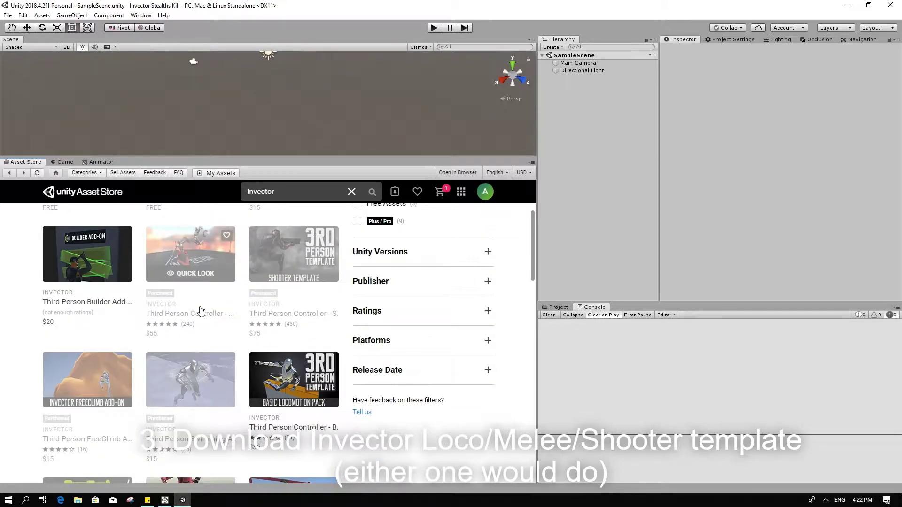
pyautogui.scroll(-2, 201, 311)
pyautogui.scroll(5, 201, 310)
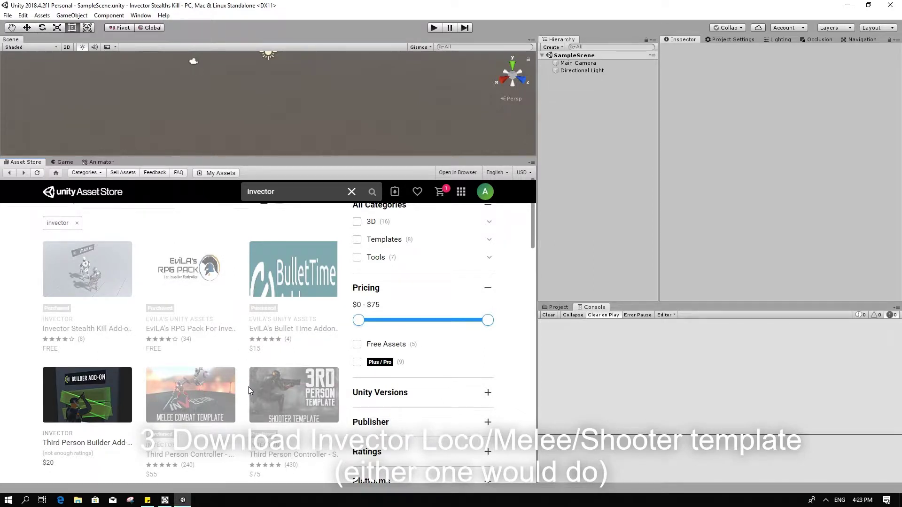
pyautogui.click(274, 401)
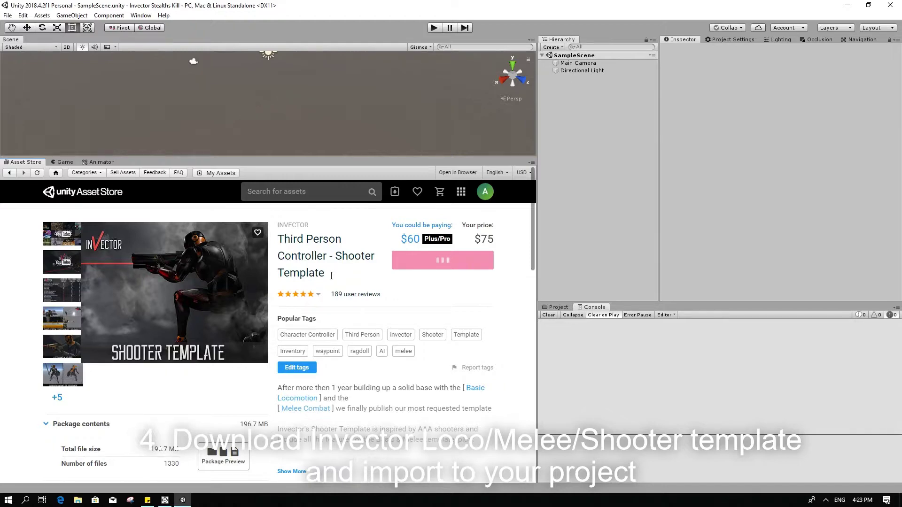
# Import the complete Shooter Template package and clear the console errors
pyautogui.click(425, 289)
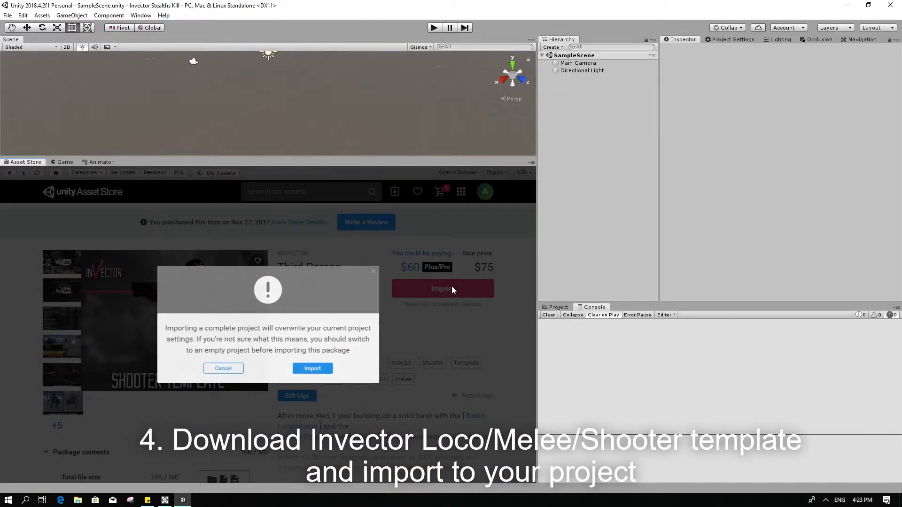
pyautogui.click(314, 372)
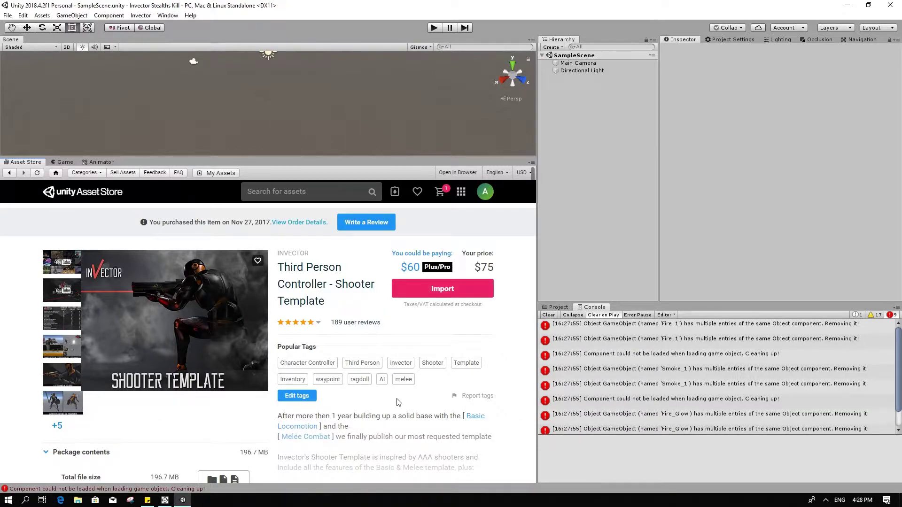
pyautogui.click(544, 315)
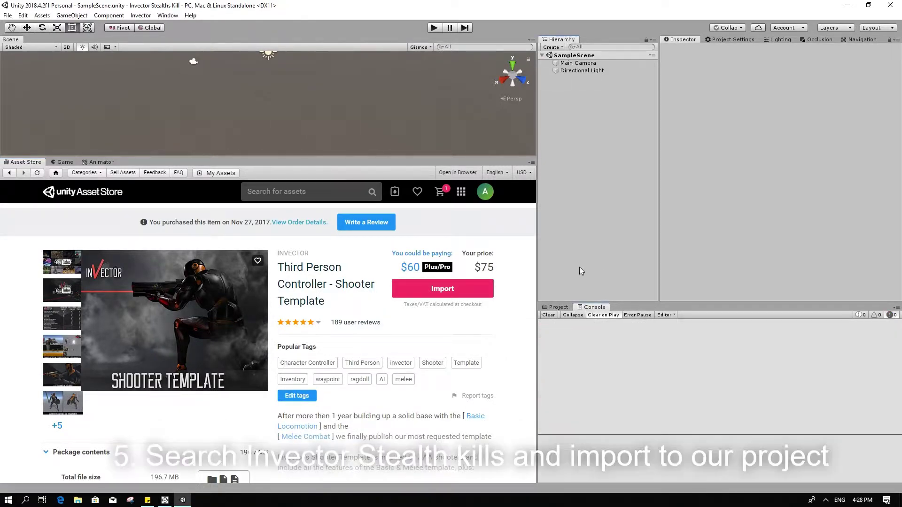
# Search the Asset Store for 'invector stealth' and start importing the Stealth Kill Add-on
pyautogui.click(281, 198)
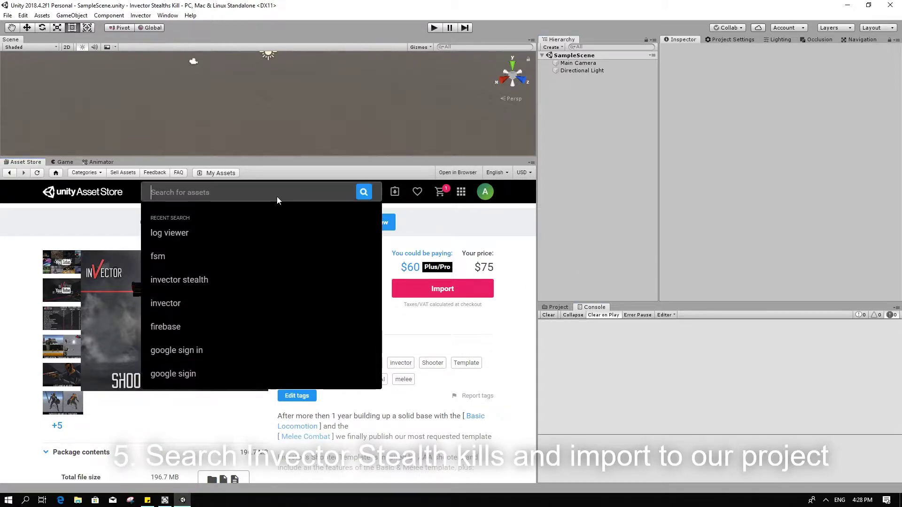
pyautogui.write('invector')
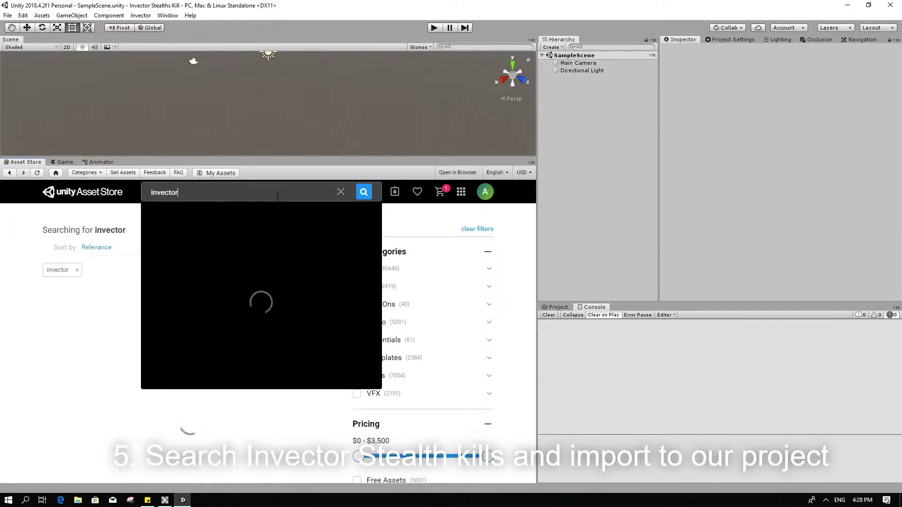
pyautogui.write(' steal')
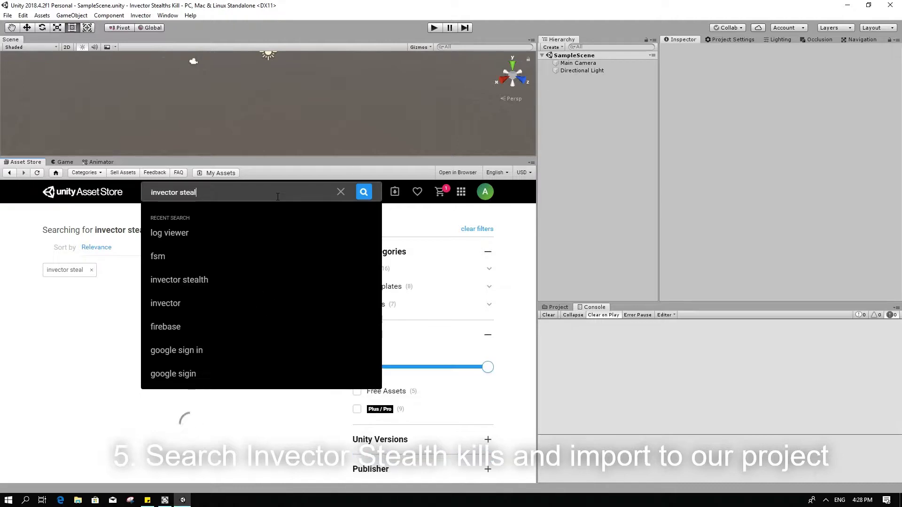
pyautogui.write('th')
pyautogui.press('Return')
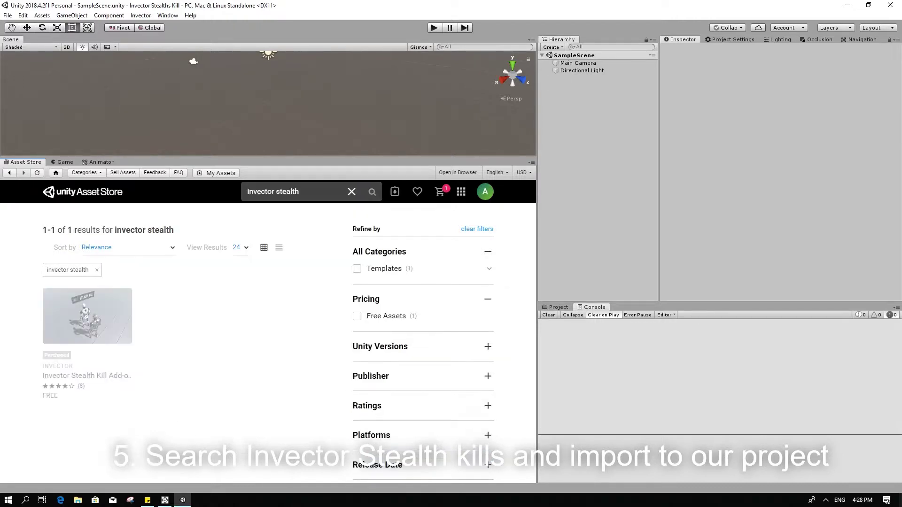
pyautogui.moveTo(87, 315)
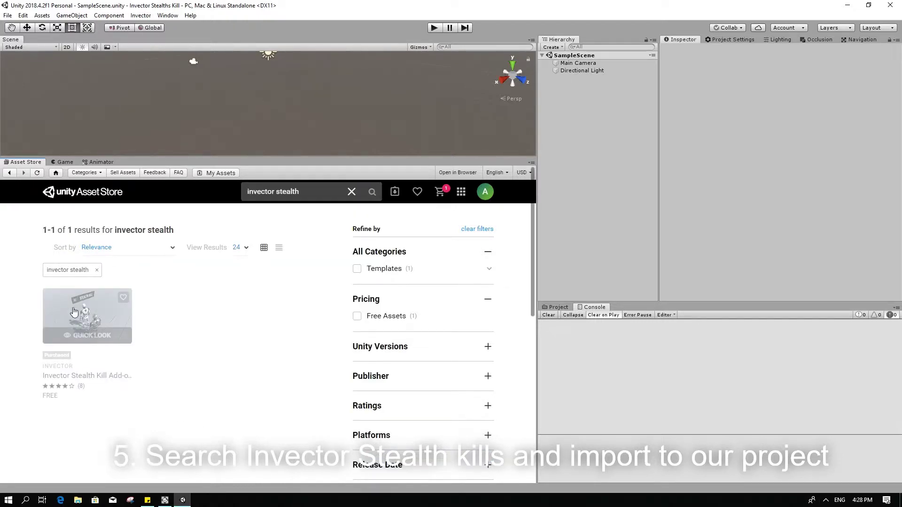
pyautogui.click(98, 316)
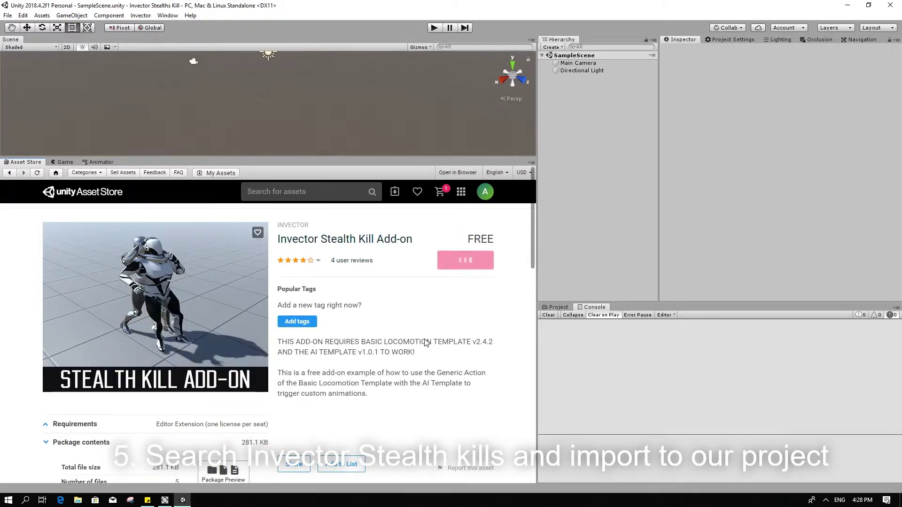
pyautogui.click(465, 289)
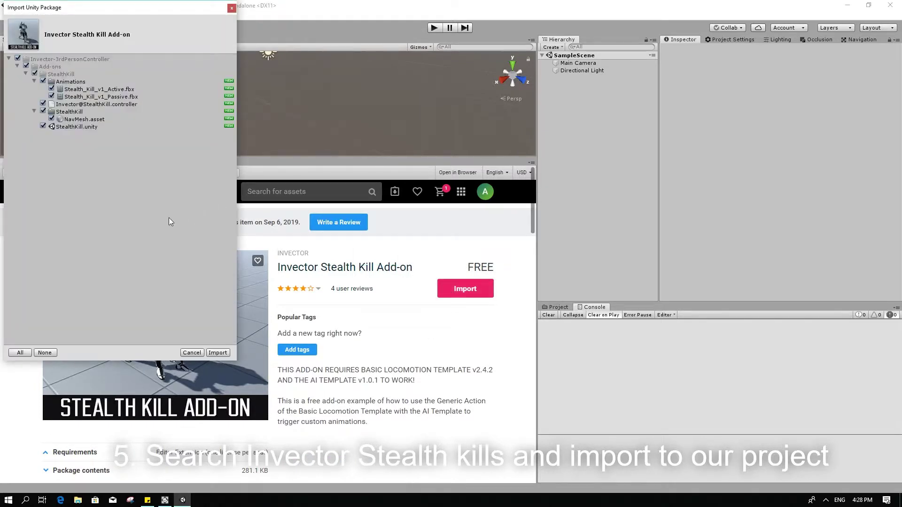
# Import the Stealth Kill add-on package and clear the resulting console errors
pyautogui.click(226, 353)
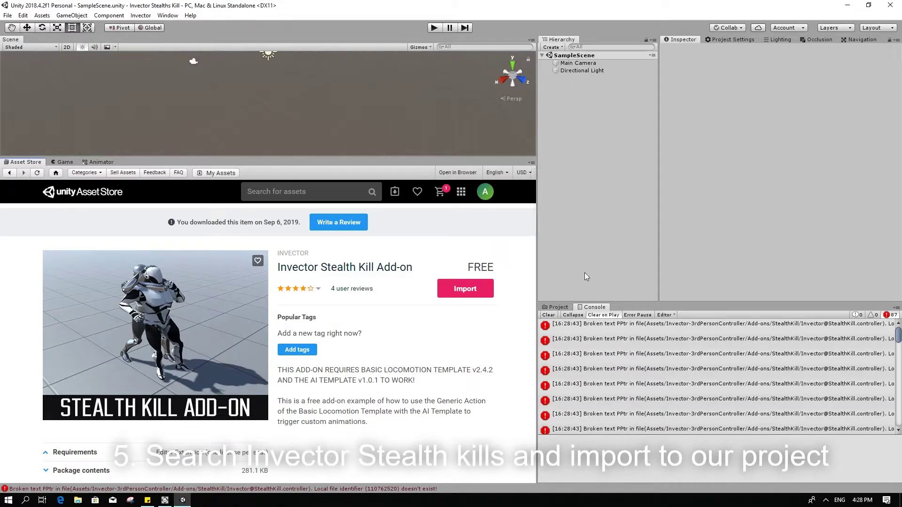
pyautogui.click(548, 324)
pyautogui.click(557, 307)
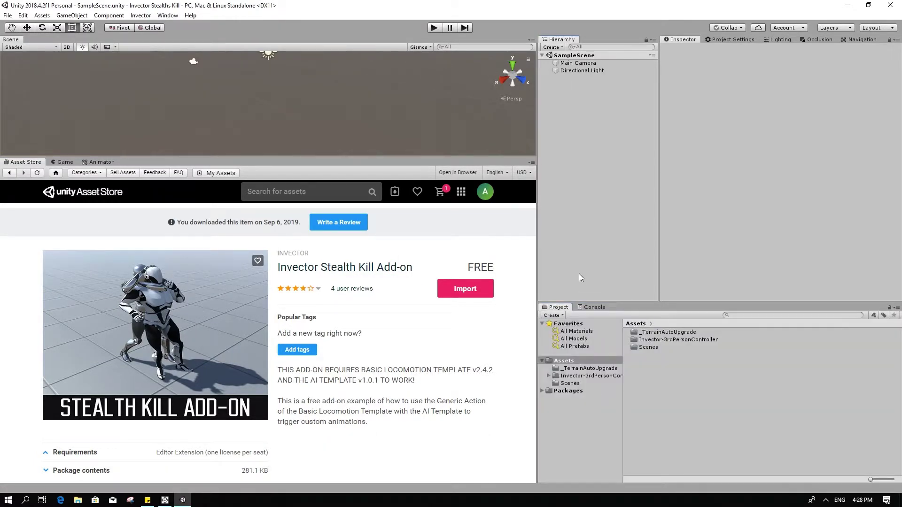
pyautogui.click(582, 307)
# Open the StealthKill demo scene from Invector-3rdPersonController > Add-ons > StealthKill
pyautogui.click(559, 307)
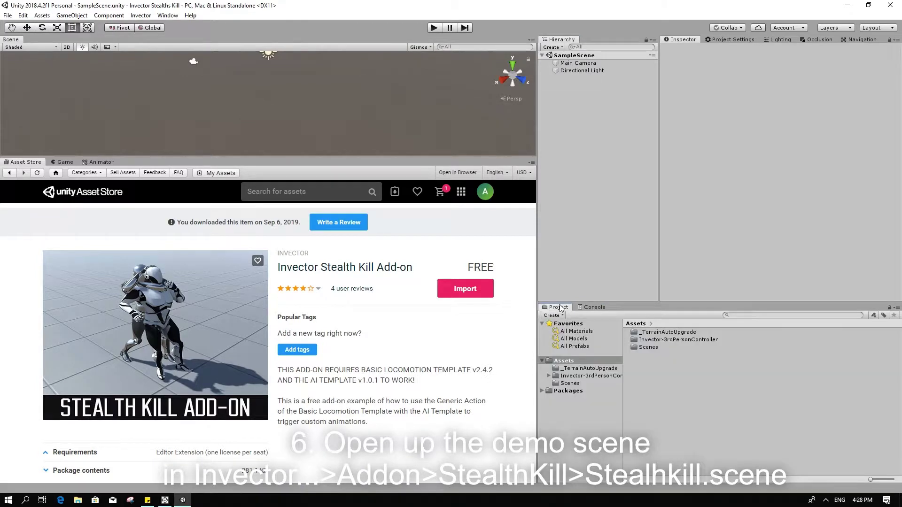
pyautogui.doubleClick(657, 341)
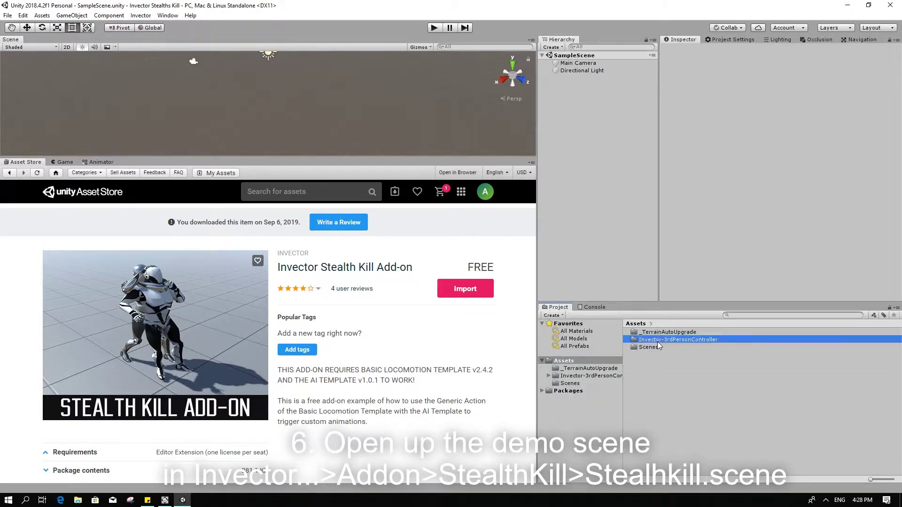
pyautogui.doubleClick(658, 331)
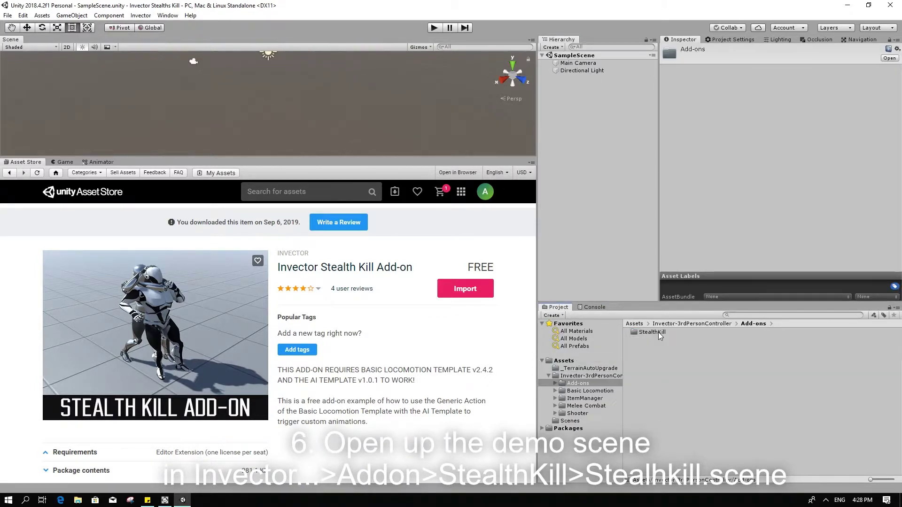
pyautogui.doubleClick(664, 333)
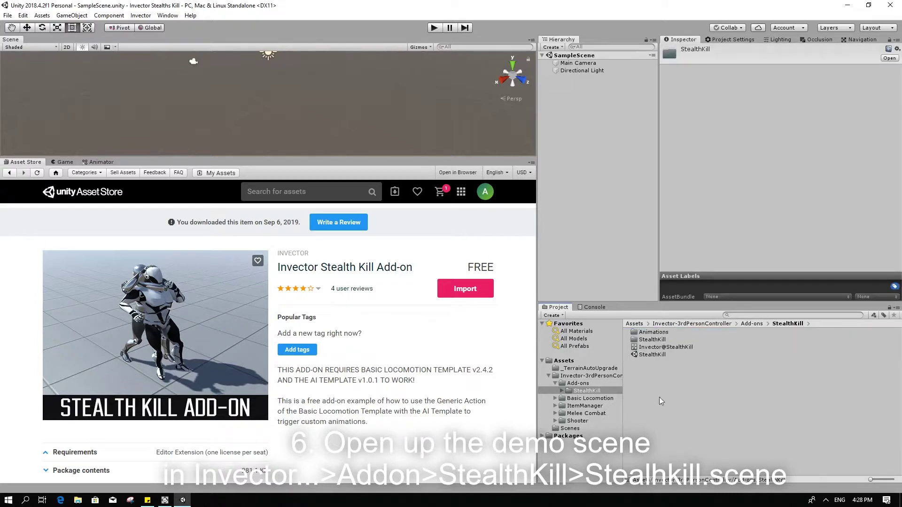
pyautogui.doubleClick(650, 355)
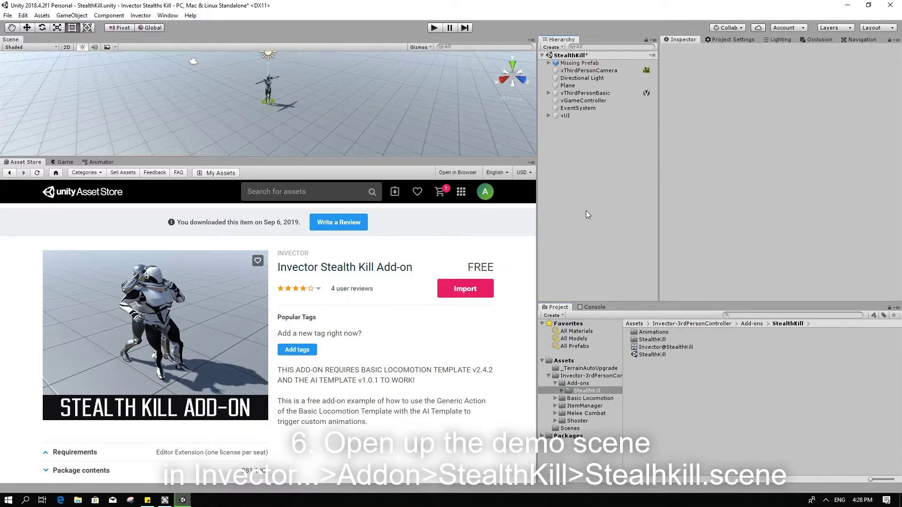
pyautogui.click(590, 65)
# Search the Asset Store for 'fsm ai' and import the FSM AI Template package
pyautogui.click(601, 193)
pyautogui.click(589, 63)
pyautogui.click(593, 187)
pyautogui.click(334, 191)
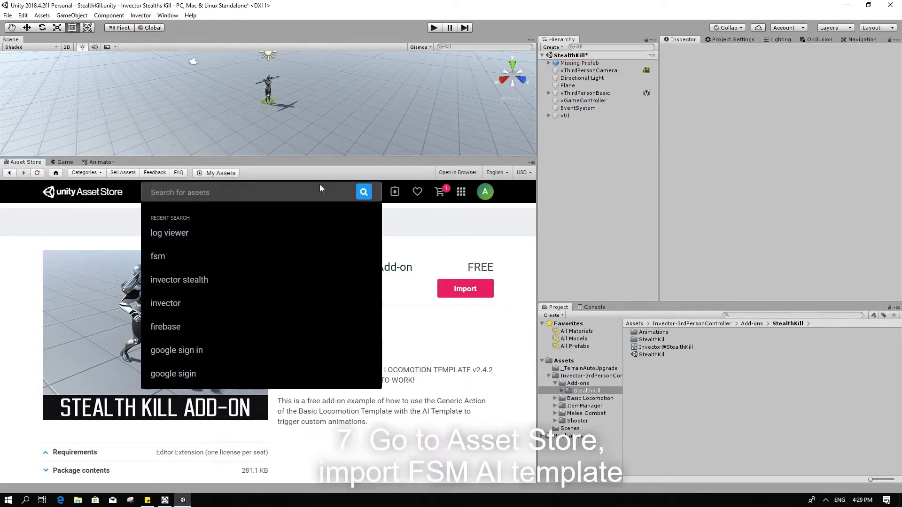
pyautogui.write('fsm')
pyautogui.press('Return')
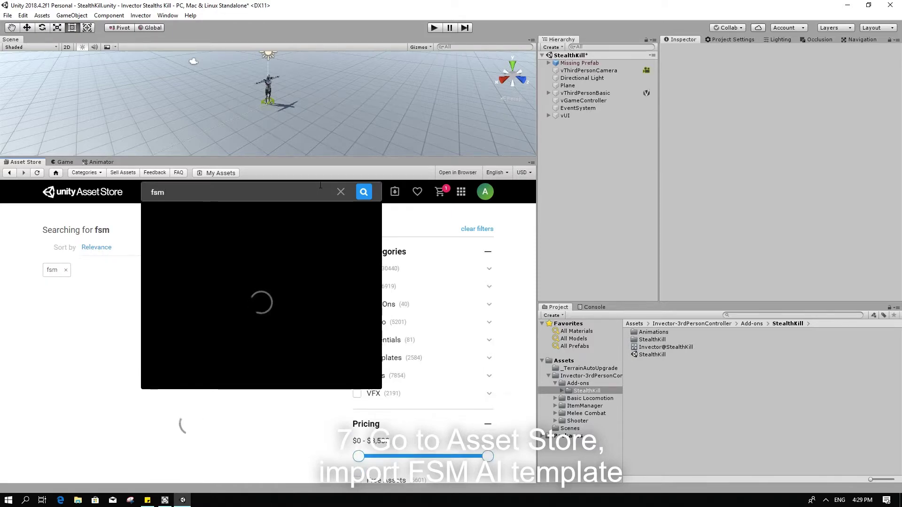
pyautogui.write(' ai')
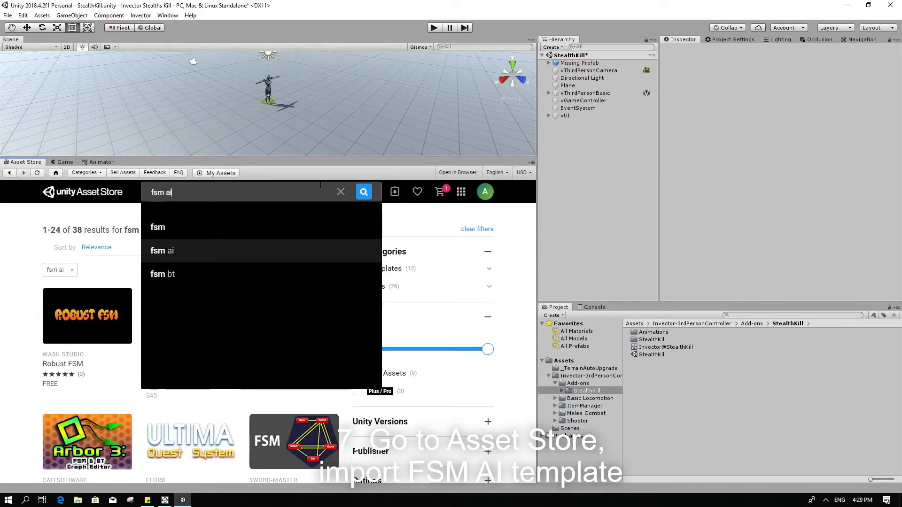
pyautogui.press('Return')
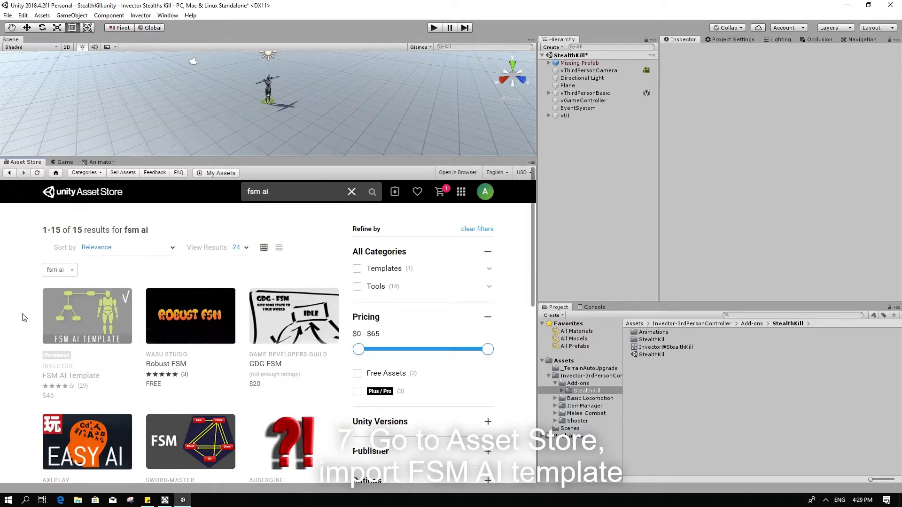
pyautogui.click(60, 320)
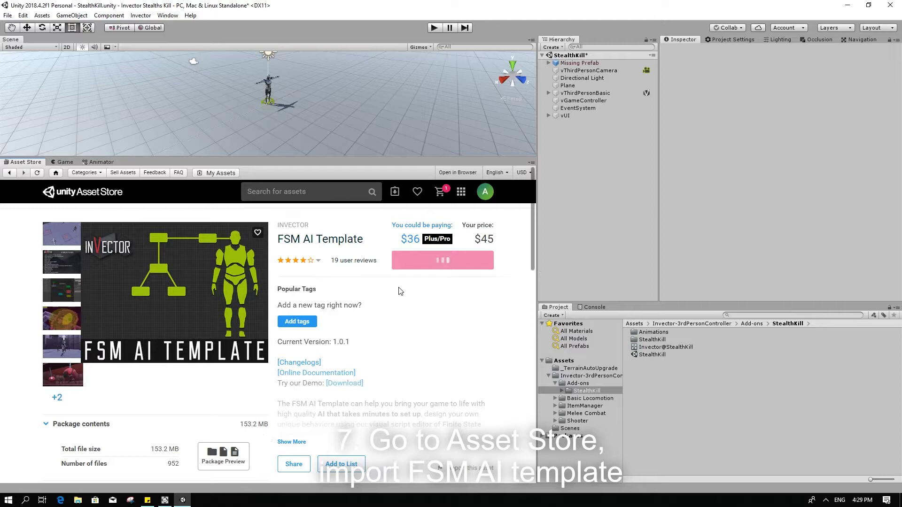
pyautogui.click(442, 294)
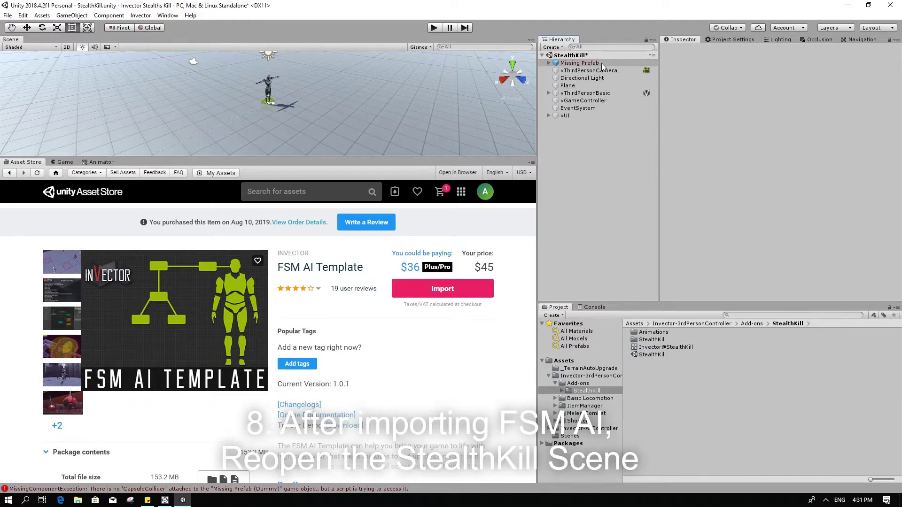
# Reload the StealthKill scene without saving earlier changes
pyautogui.click(651, 354)
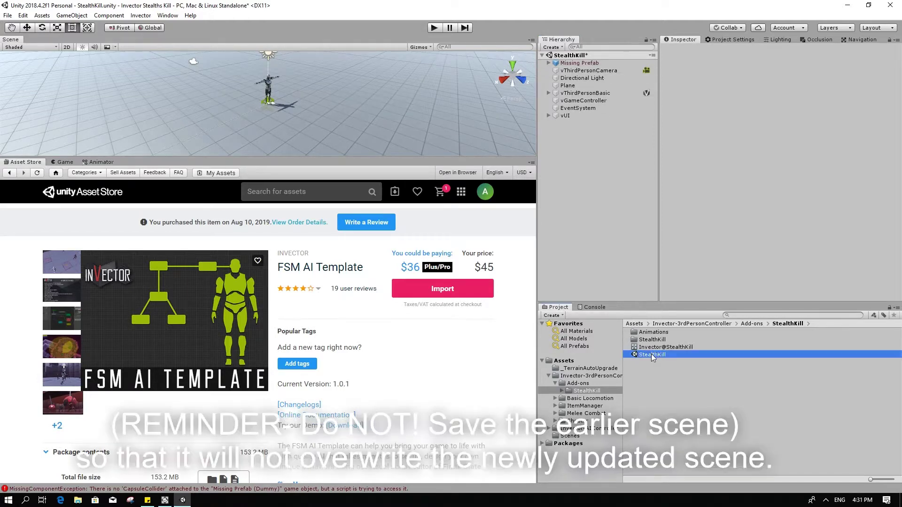
pyautogui.doubleClick(651, 354)
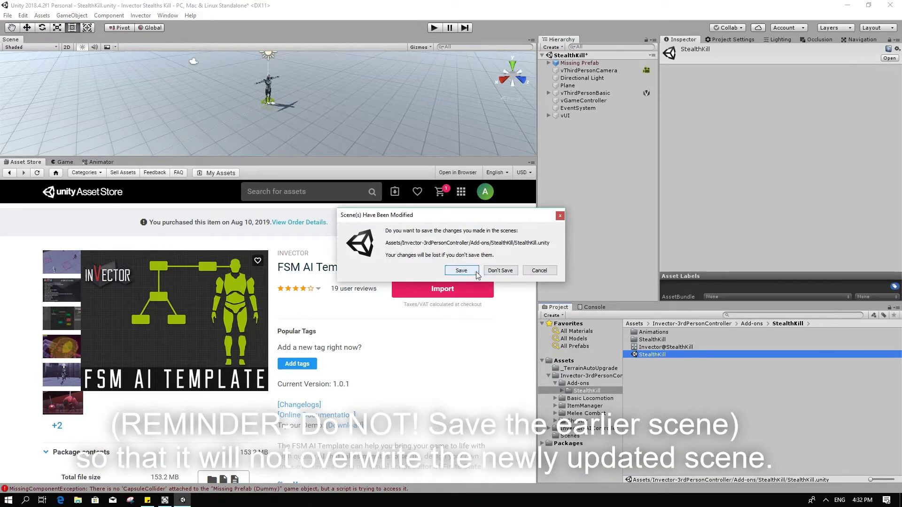
pyautogui.click(497, 271)
# Select AI - CivilianPassive and zoom the enlarged Scene view in on both characters
pyautogui.click(591, 70)
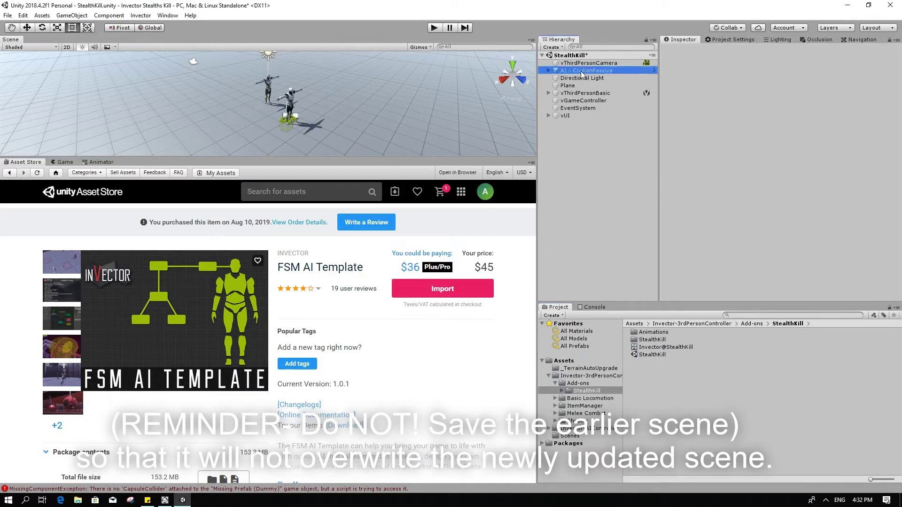
pyautogui.moveTo(423, 158); pyautogui.dragTo(423, 351)
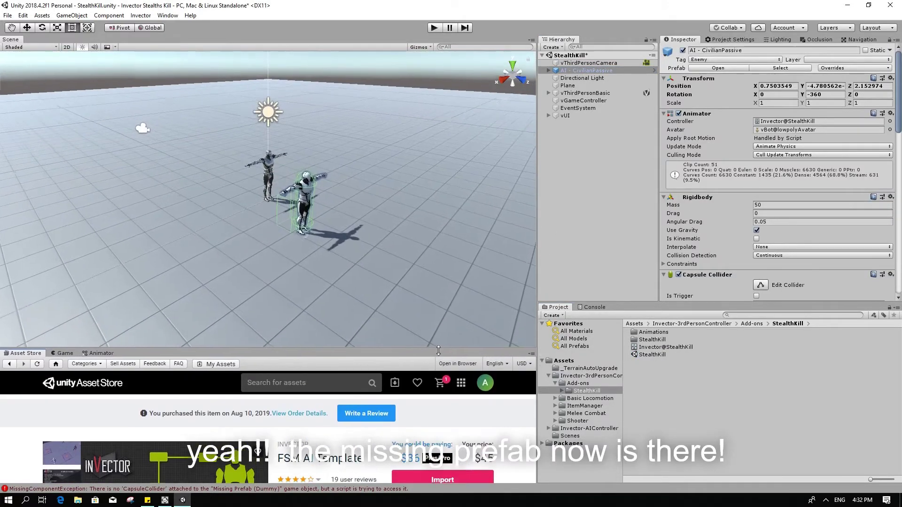
pyautogui.scroll(4, 232, 260)
pyautogui.scroll(3, 232, 260)
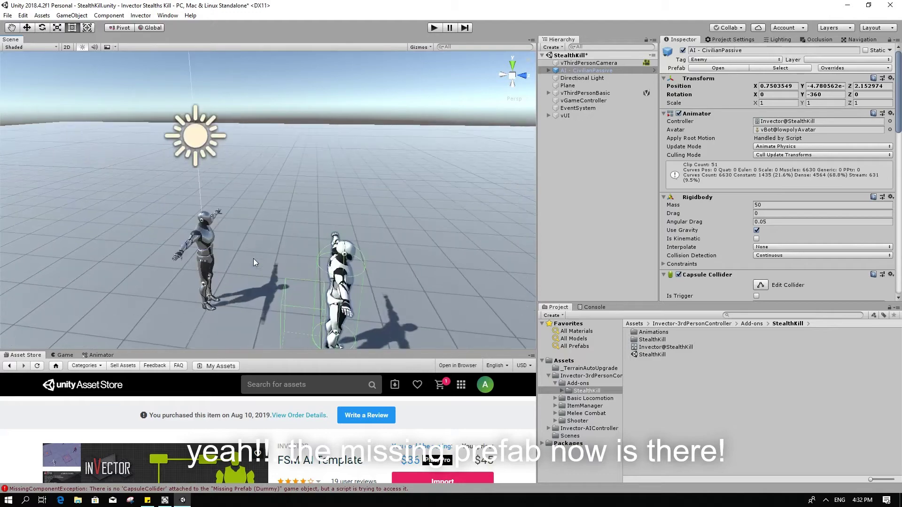
pyautogui.scroll(3, 252, 258)
pyautogui.moveTo(253, 258)
pyautogui.keyDown('alt'); pyautogui.mouseDown()
pyautogui.moveTo(334, 227)
pyautogui.moveTo(339, 254)
pyautogui.moveTo(323, 259)
pyautogui.moveTo(381, 141)
pyautogui.mouseUp(); pyautogui.keyUp('alt')
pyautogui.click(433, 29)
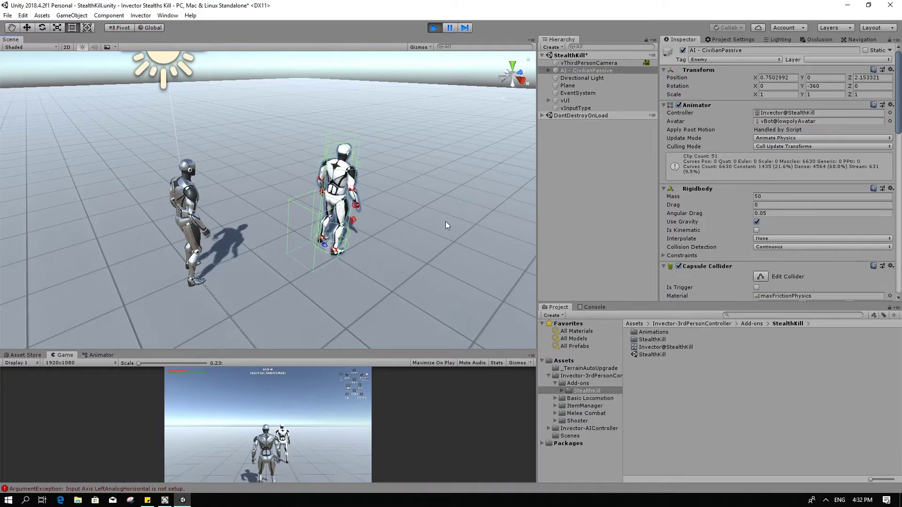
# Dock the Game view on top, then walk behind the AI civilian and stealth-kill it
pyautogui.moveTo(389, 351); pyautogui.dragTo(390, 379)
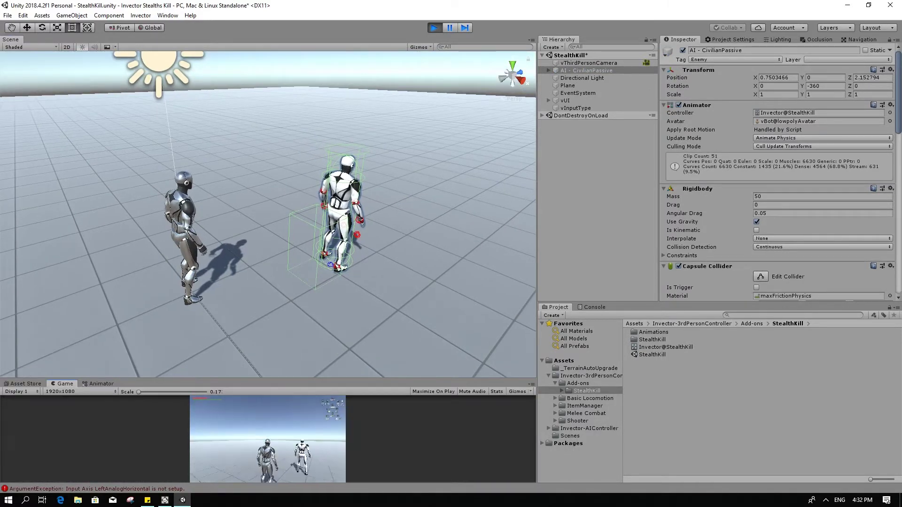
pyautogui.click(67, 386)
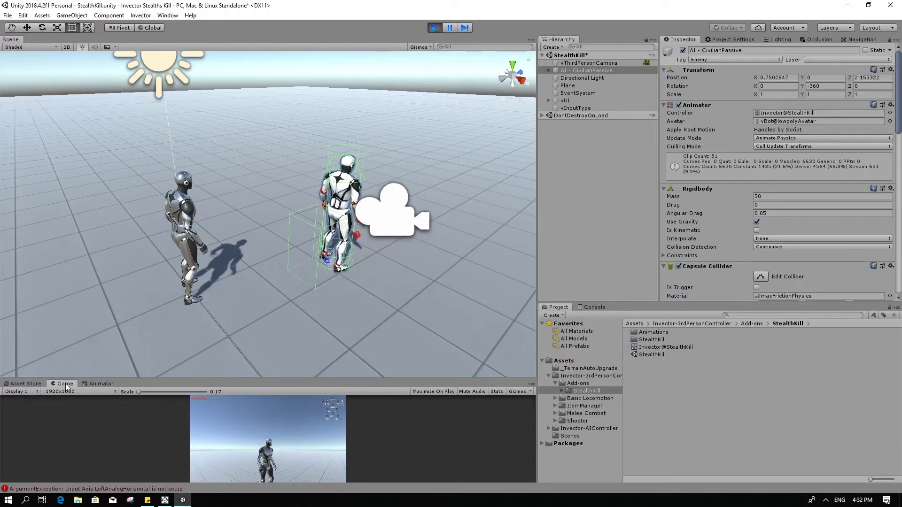
pyautogui.moveTo(66, 386); pyautogui.dragTo(65, 41)
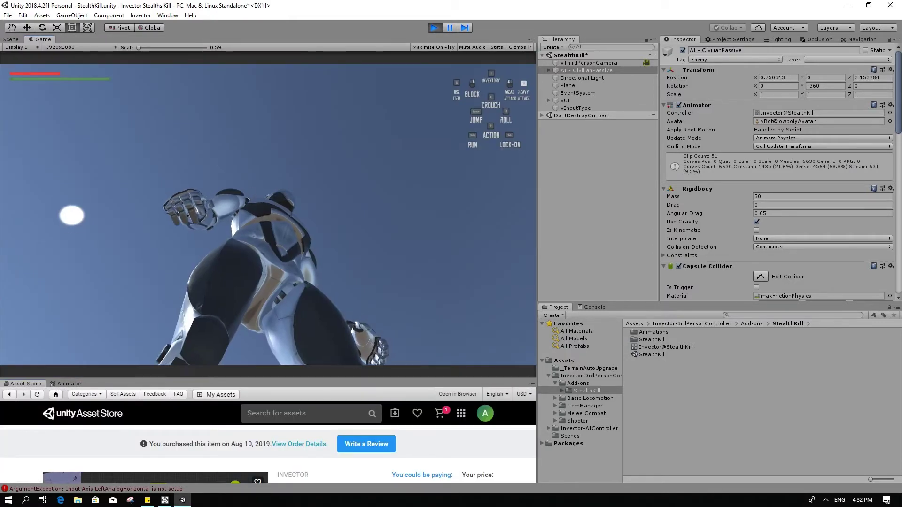
pyautogui.press('w')
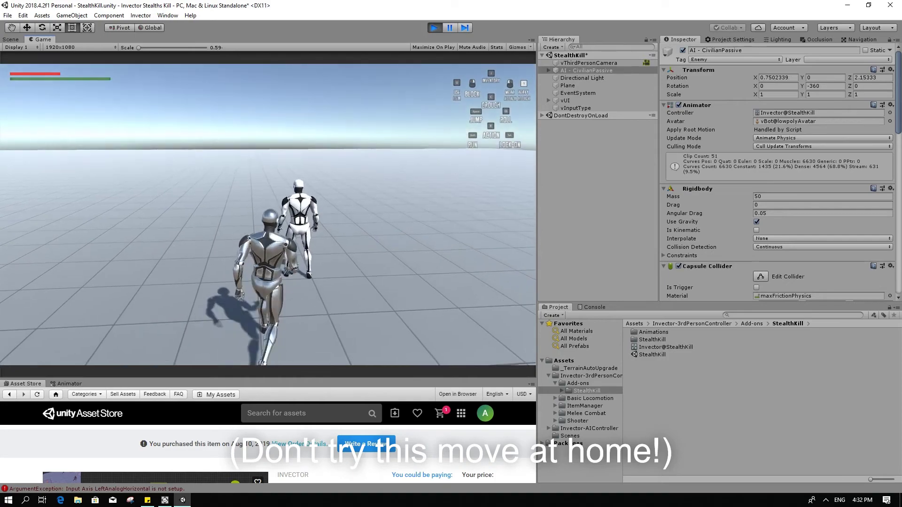
pyautogui.press('e')
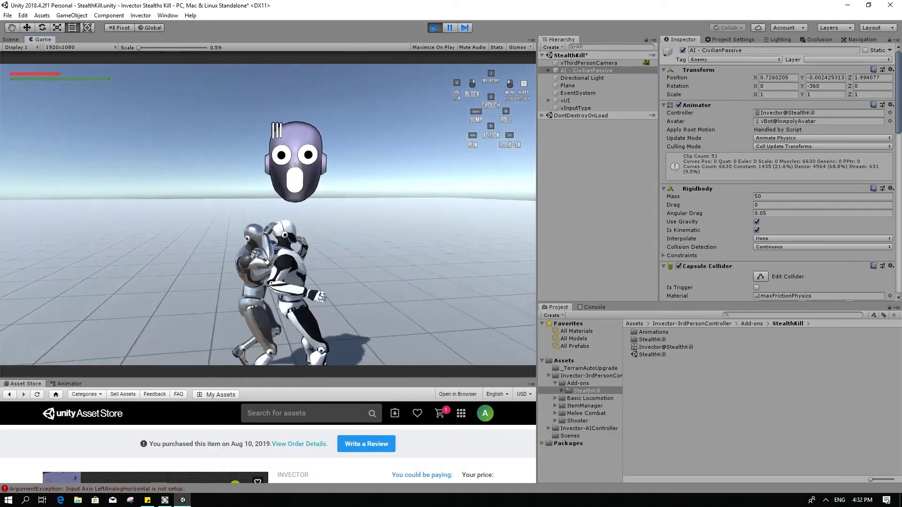